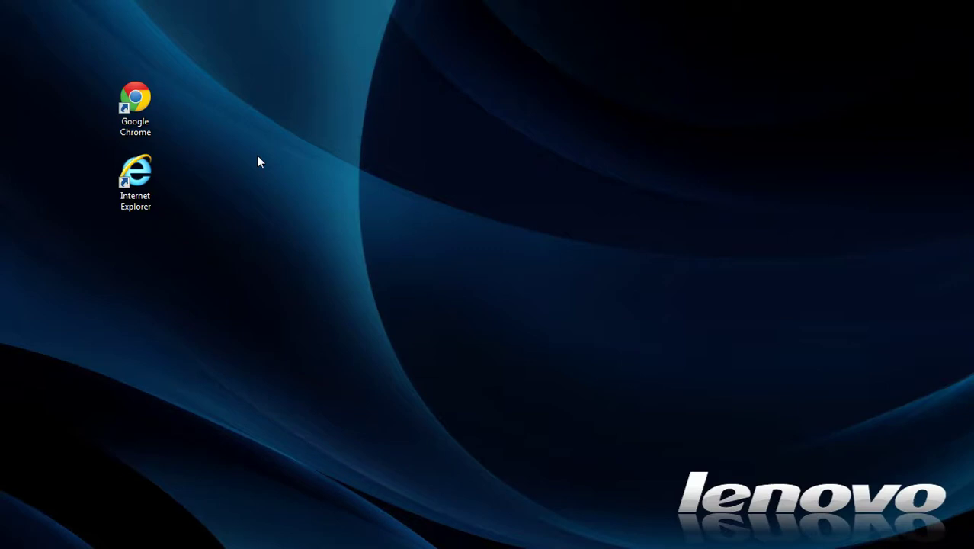
click(140, 111)
double_click(140, 111)
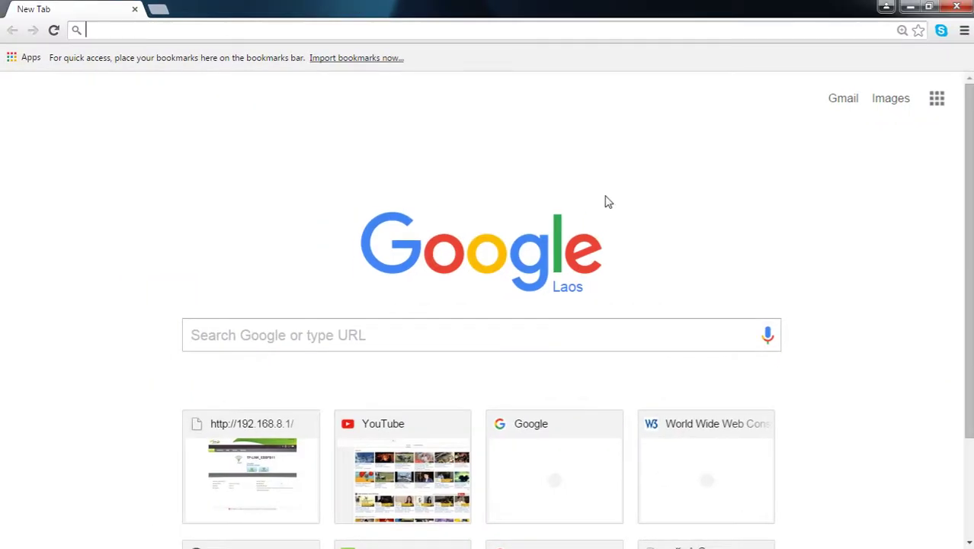
click(127, 33)
text(www.google.com)
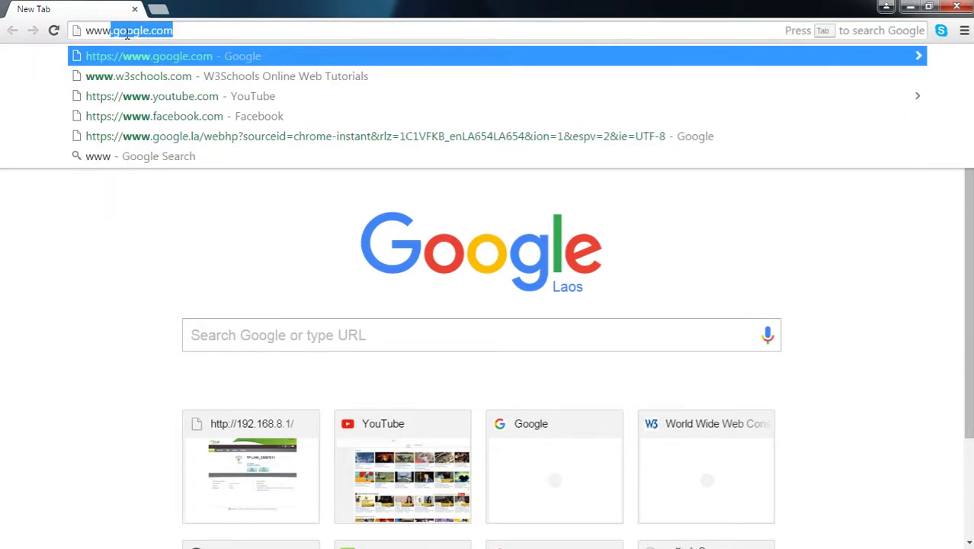
key(End)
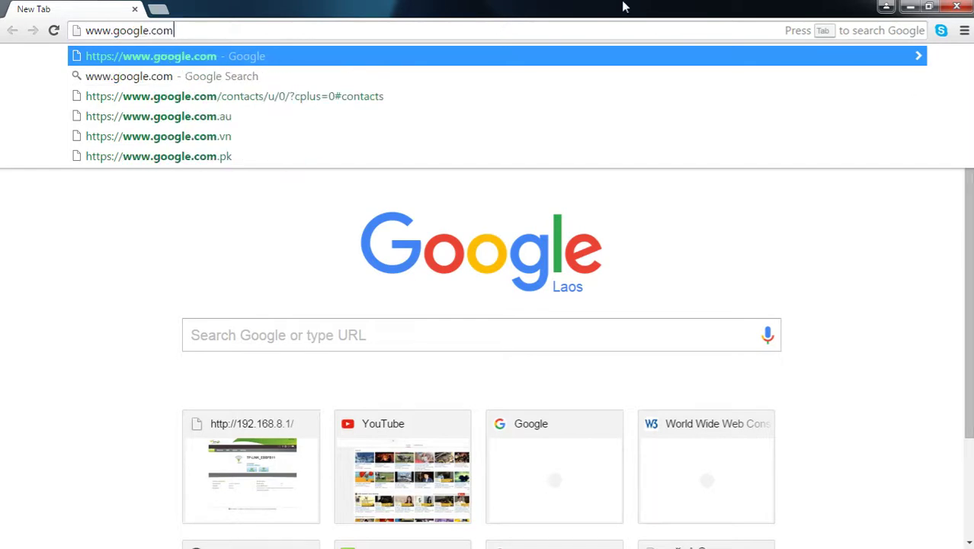
click(702, 52)
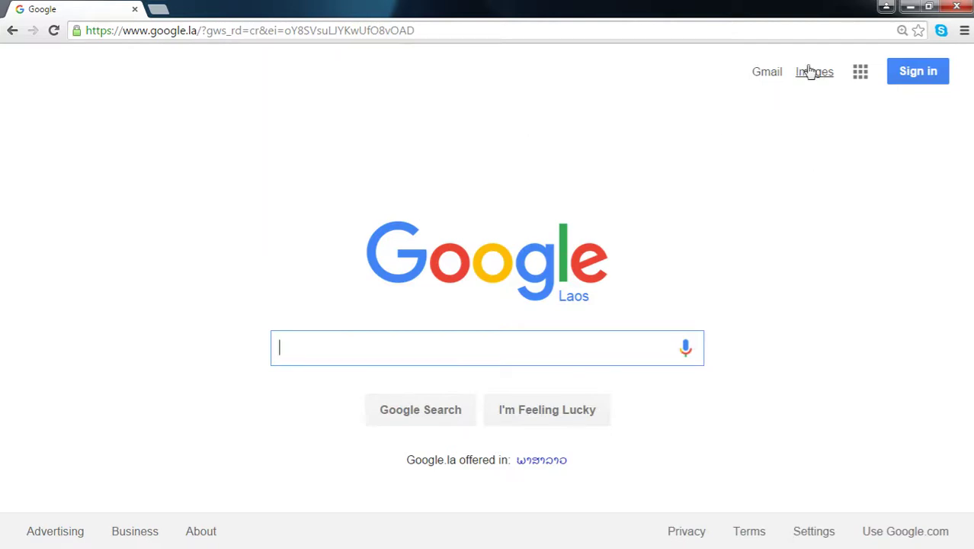
Step: Follow the Gmail link from the Google homepage to the Gmail sign-in page
click(764, 72)
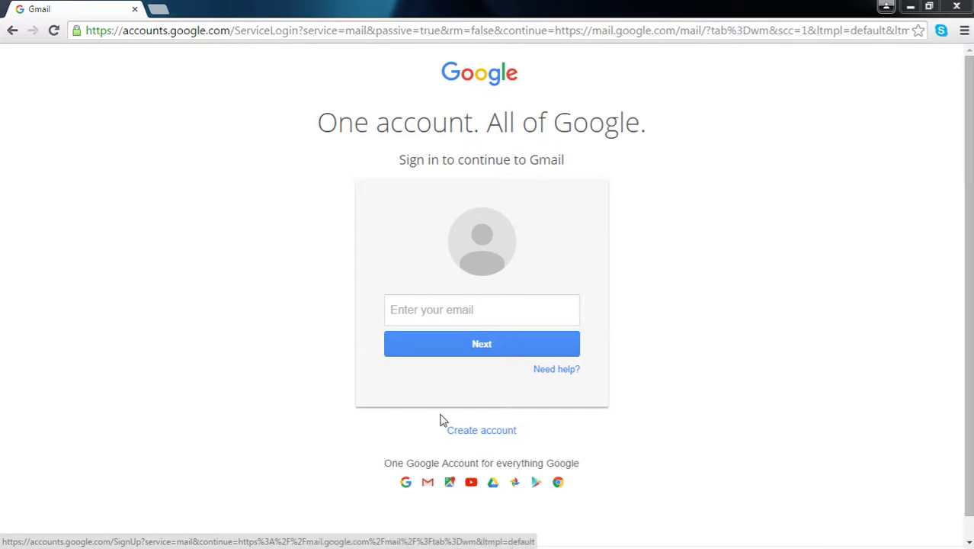
Step: Start a new Google account and type the first name, correcting typos
click(486, 431)
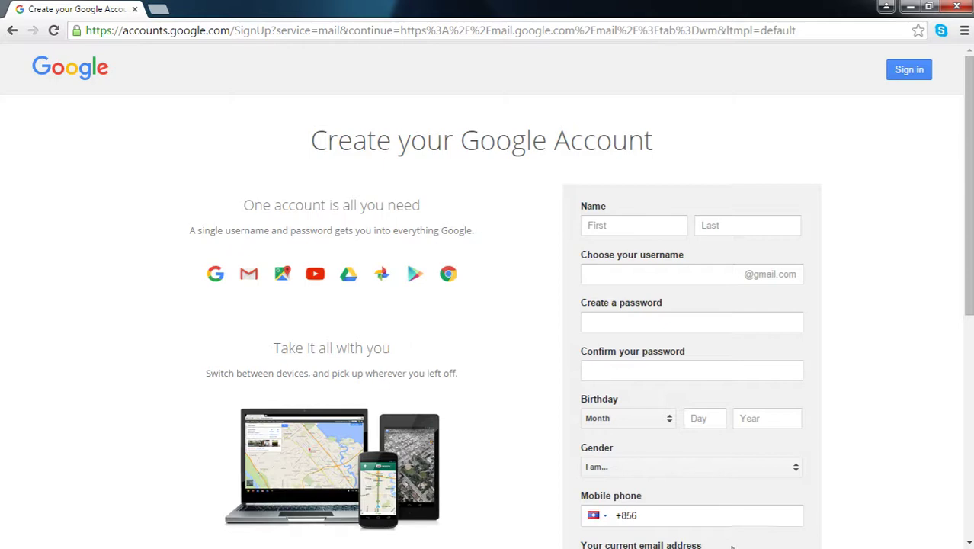
click(618, 226)
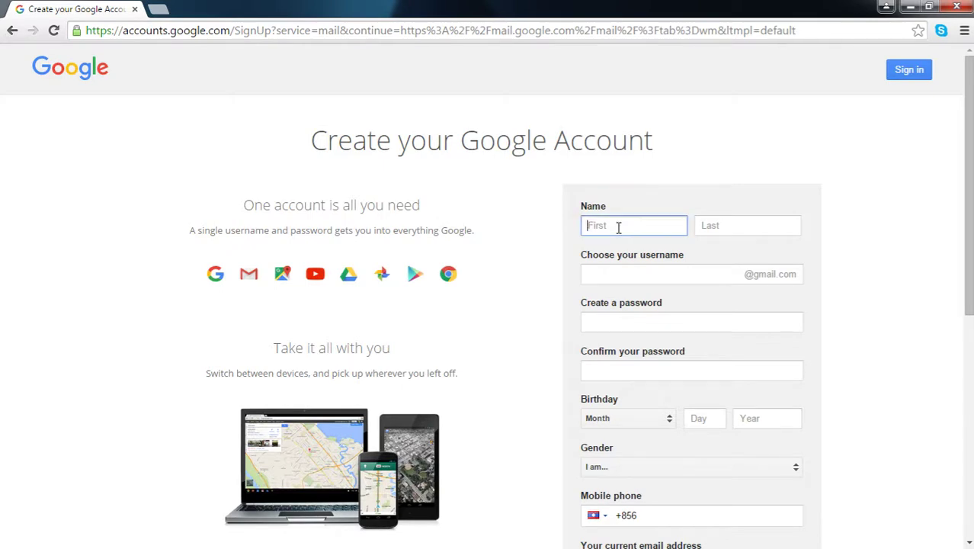
scroll(660, 267, down, 2)
scroll(657, 260, up, 2)
Step: Enter the last name in the Last box and fix its ending
click(759, 226)
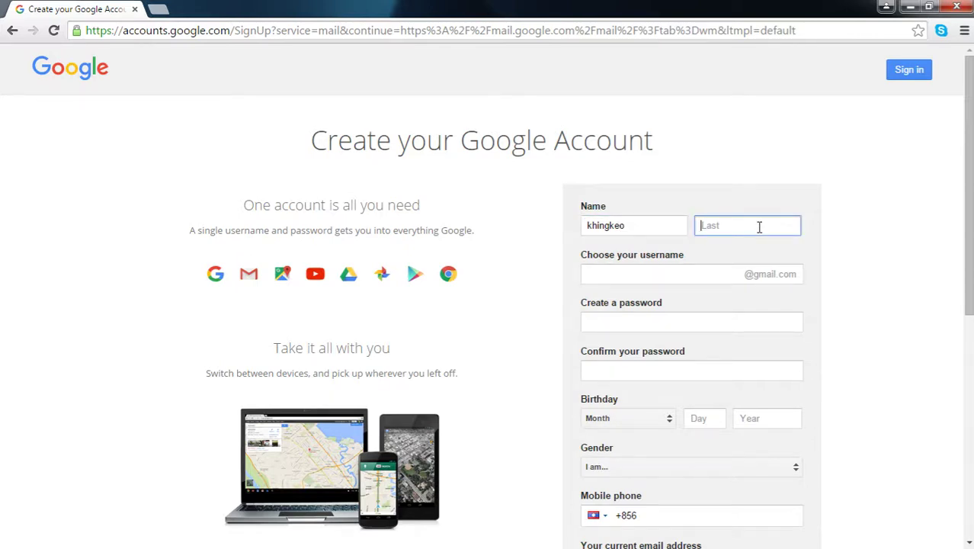
click(756, 224)
Step: Finish the last name and enter a first username choice for the Gmail address
click(695, 274)
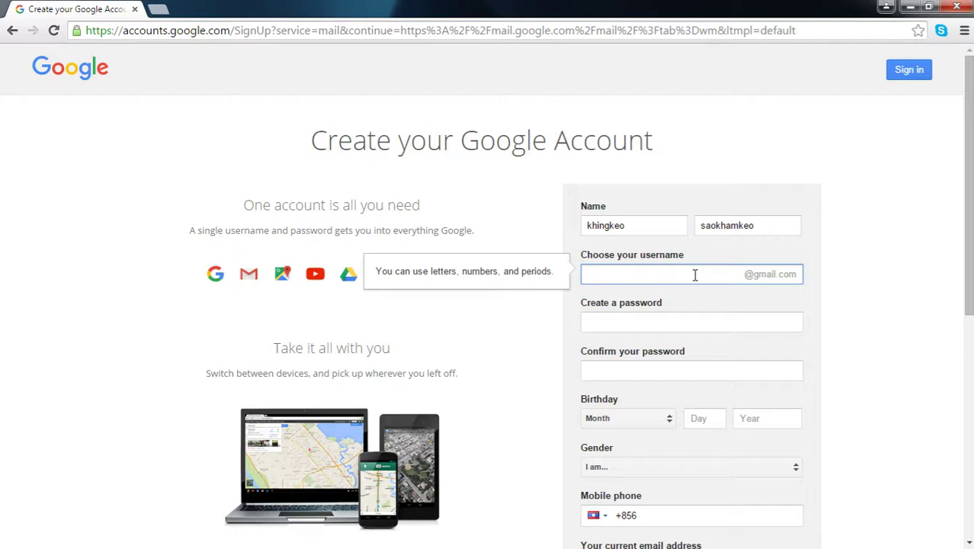
click(655, 322)
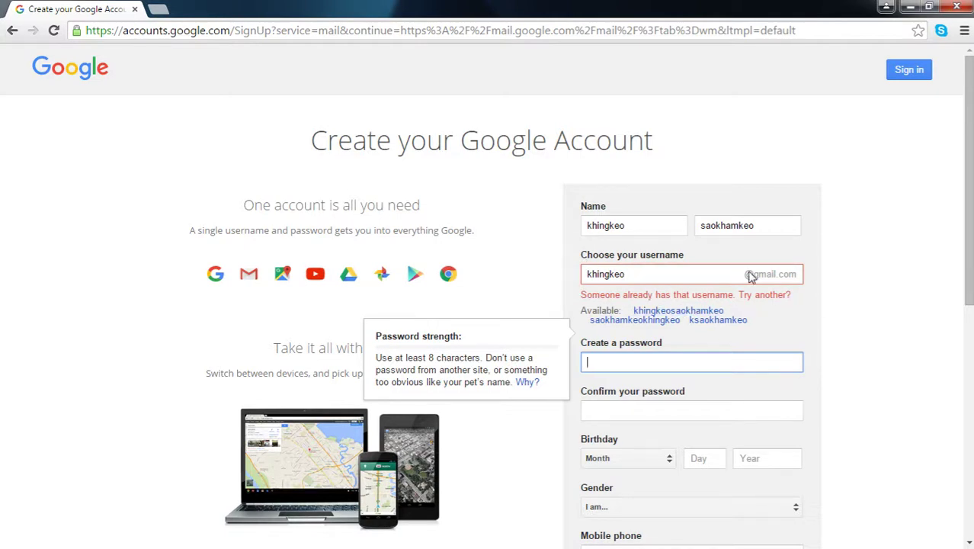
Step: Change the taken username by appending extra characters to it
click(664, 274)
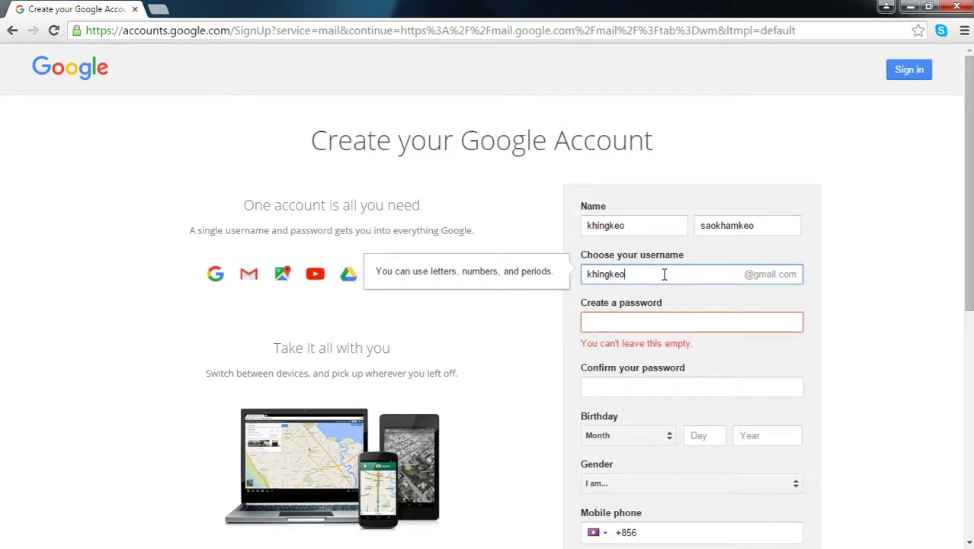
click(648, 323)
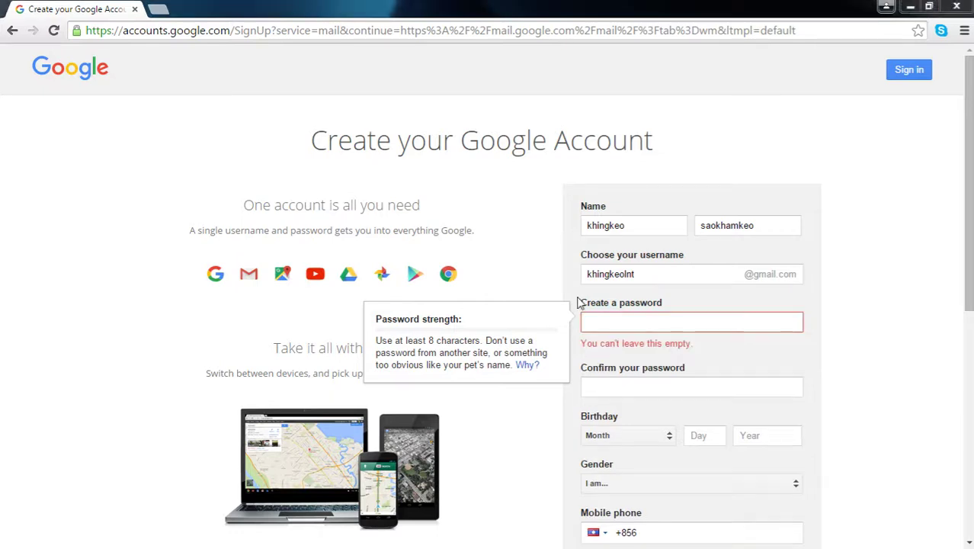
Step: Enter a password in Create a password until the meter rates it Strong
click(598, 318)
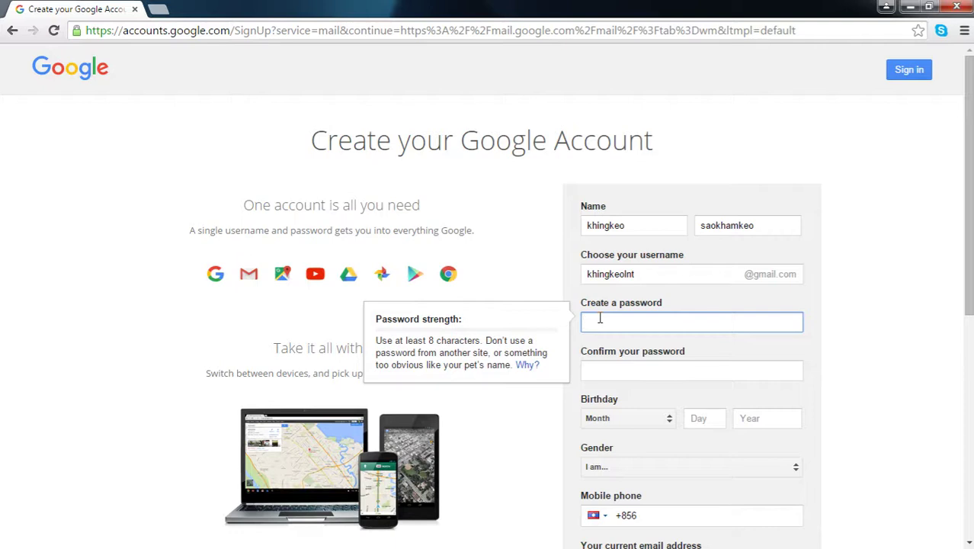
text(•••)
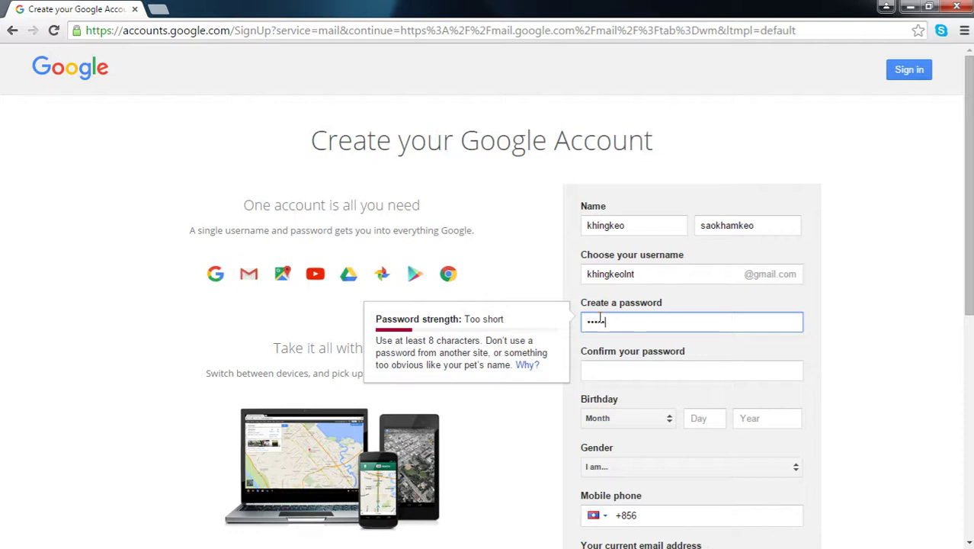
text(••)
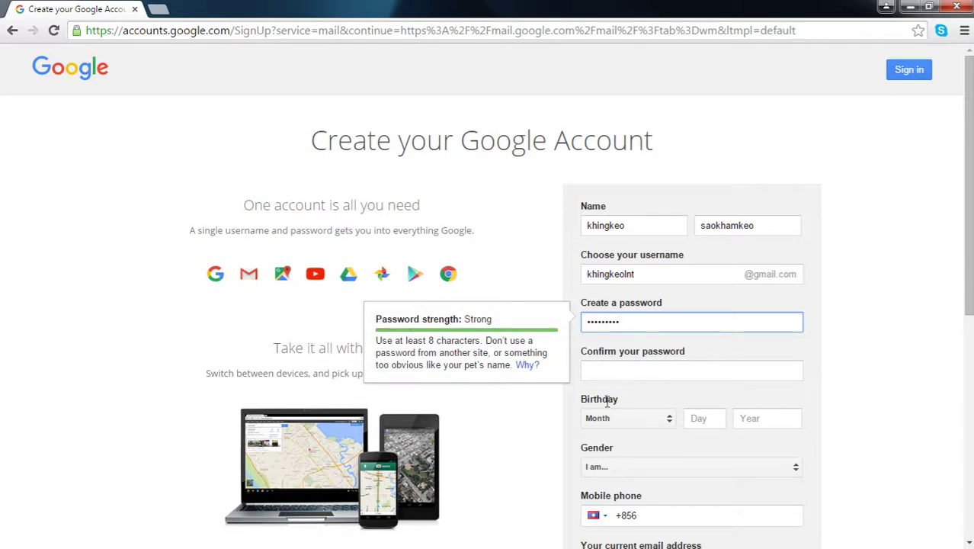
click(618, 371)
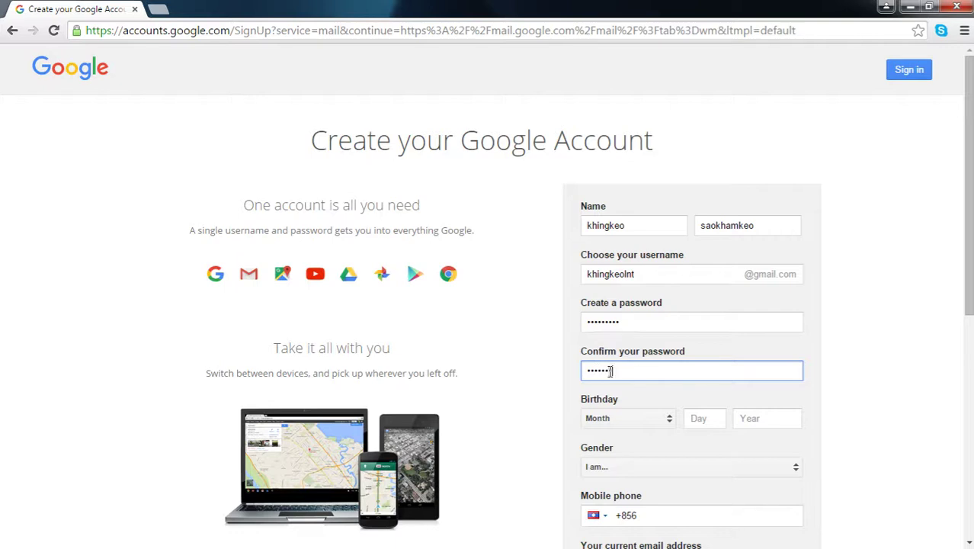
click(662, 424)
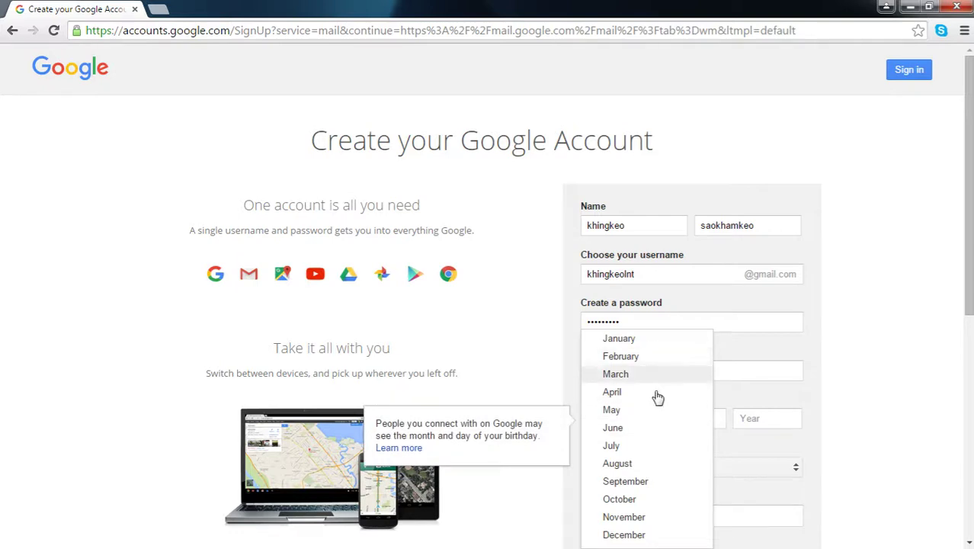
click(627, 429)
click(715, 419)
text(12)
click(762, 418)
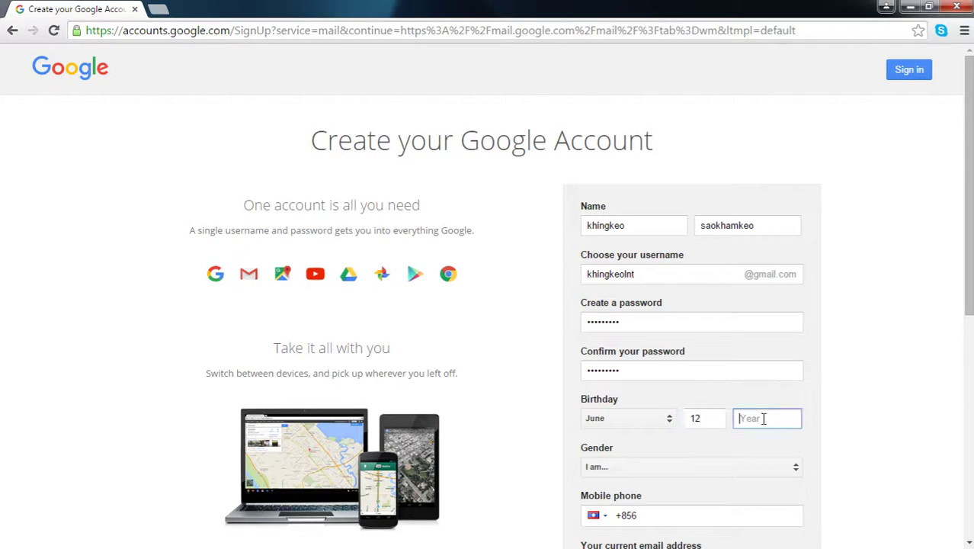
text(1985)
scroll(863, 396, down, 4)
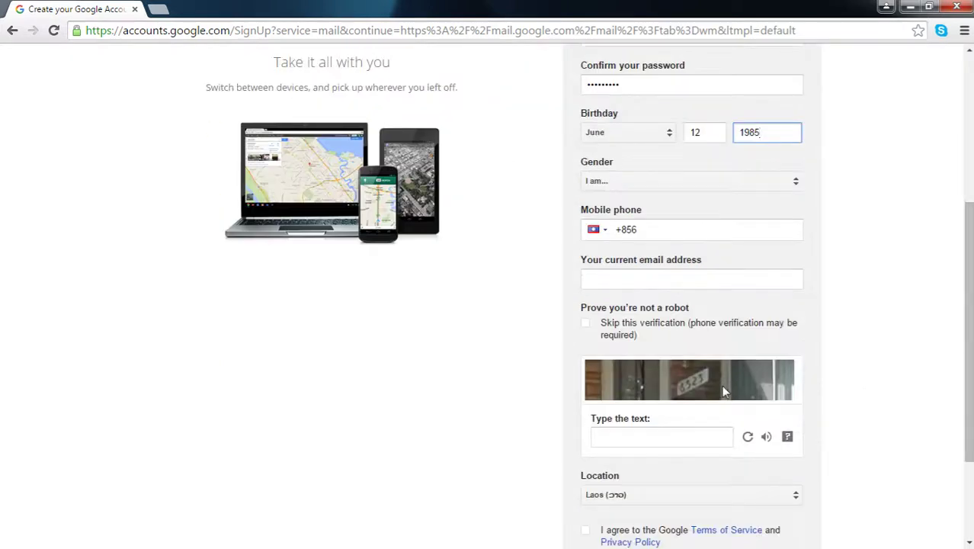
scroll(721, 383, up, 1)
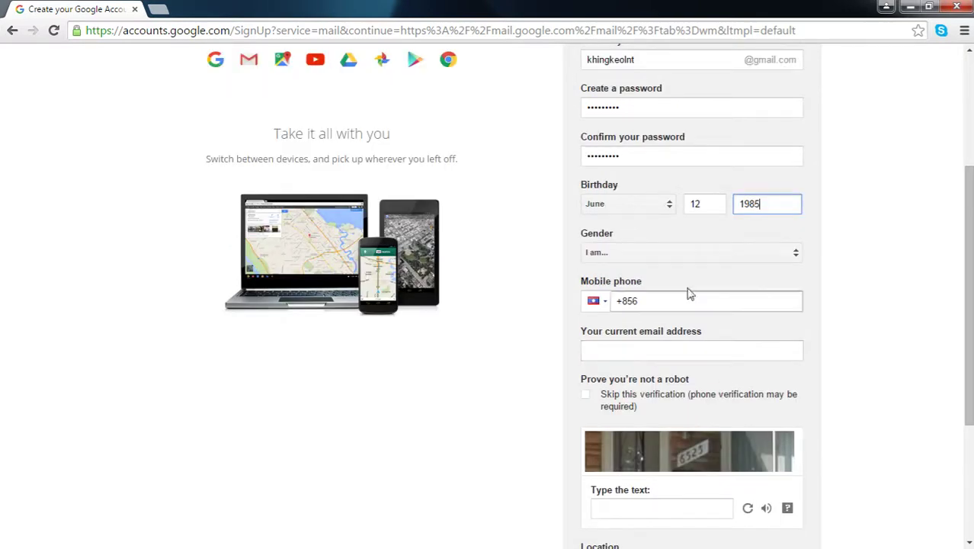
Step: Choose Male as gender and enter the mobile number after the +856 code
click(629, 259)
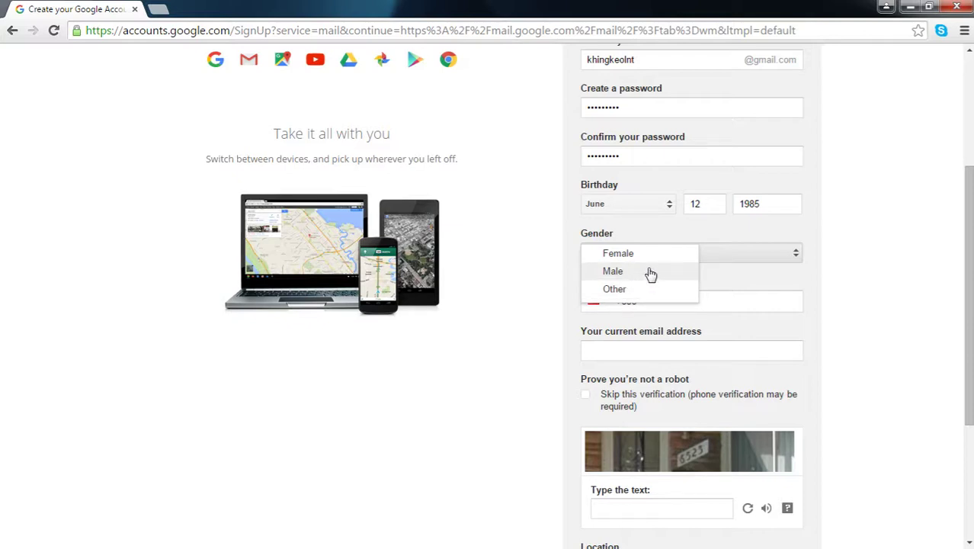
click(648, 272)
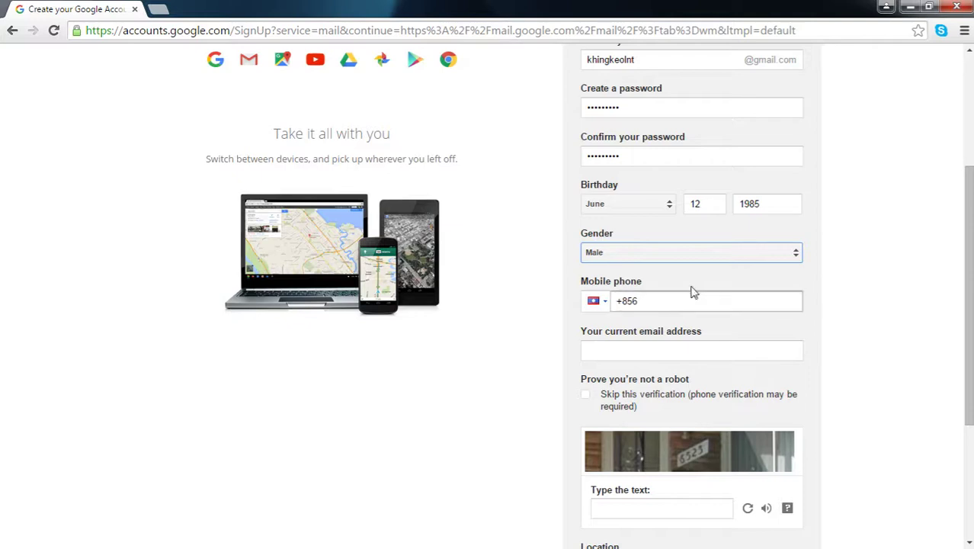
click(662, 300)
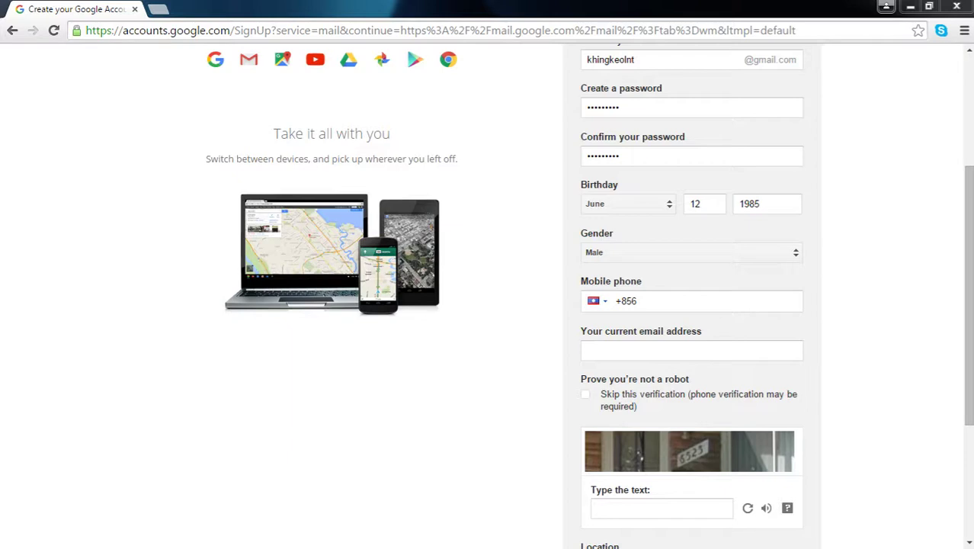
click(647, 300)
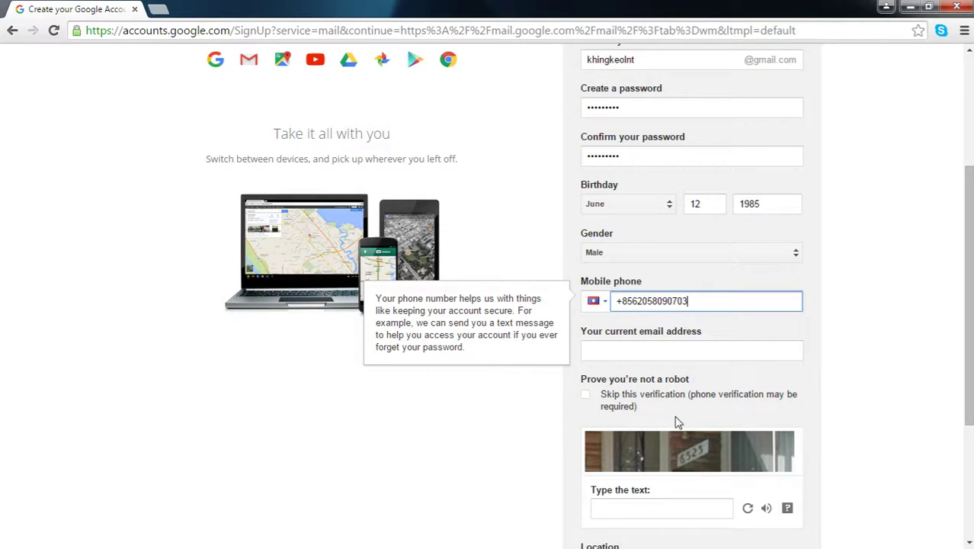
click(618, 348)
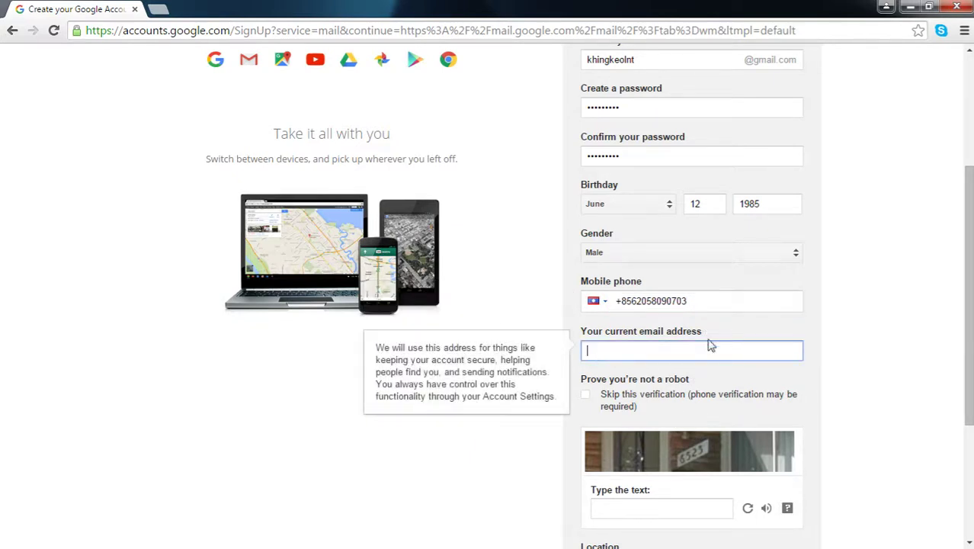
Step: Type the digits shown in the captcha image, leaving current email address blank
scroll(753, 371, down, 2)
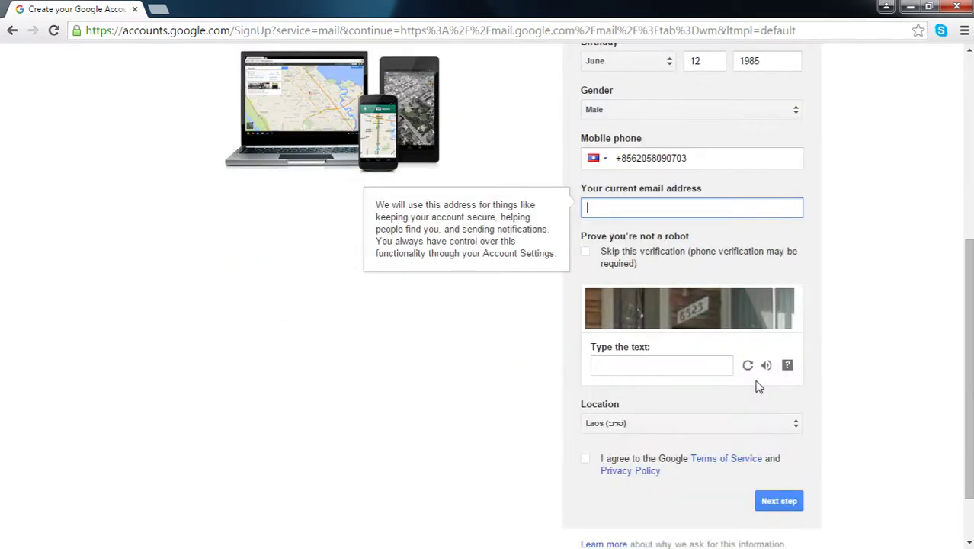
click(675, 365)
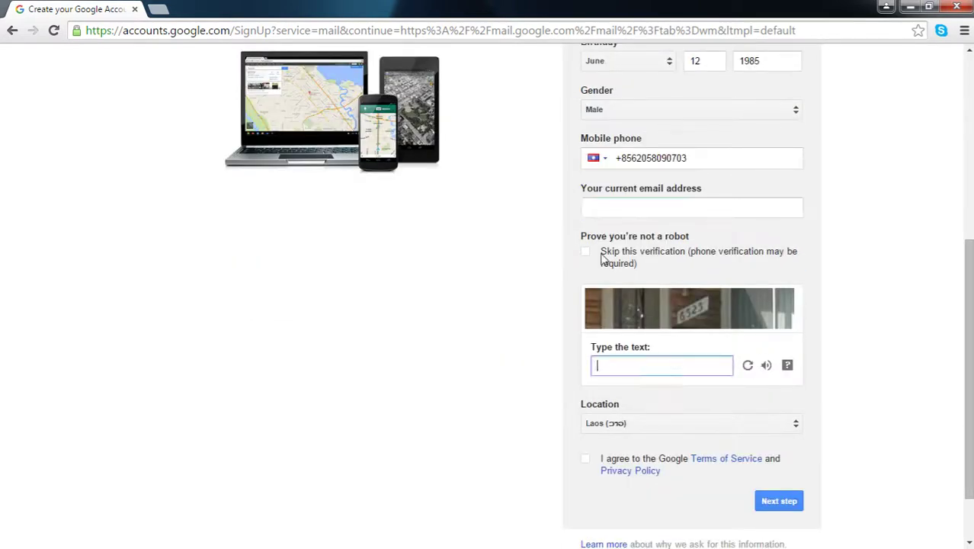
click(624, 205)
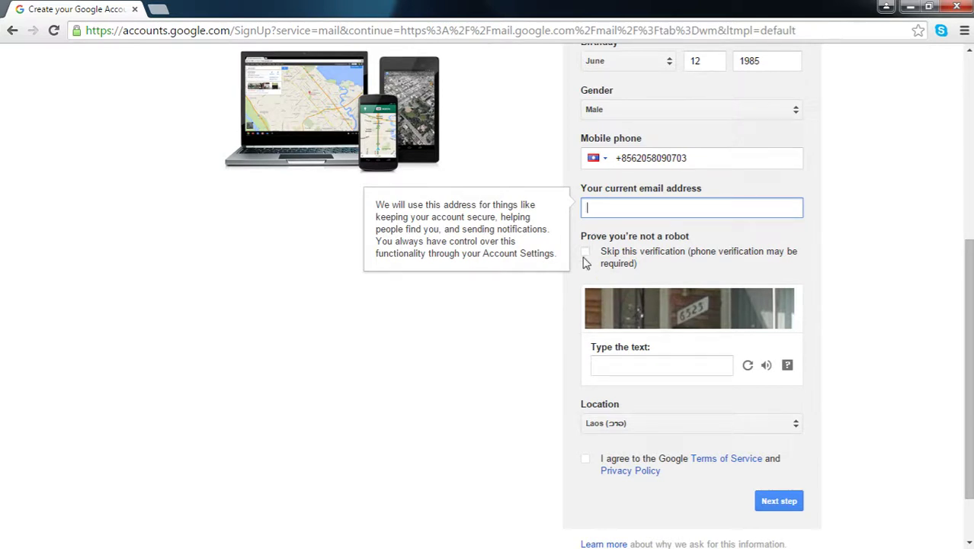
click(680, 367)
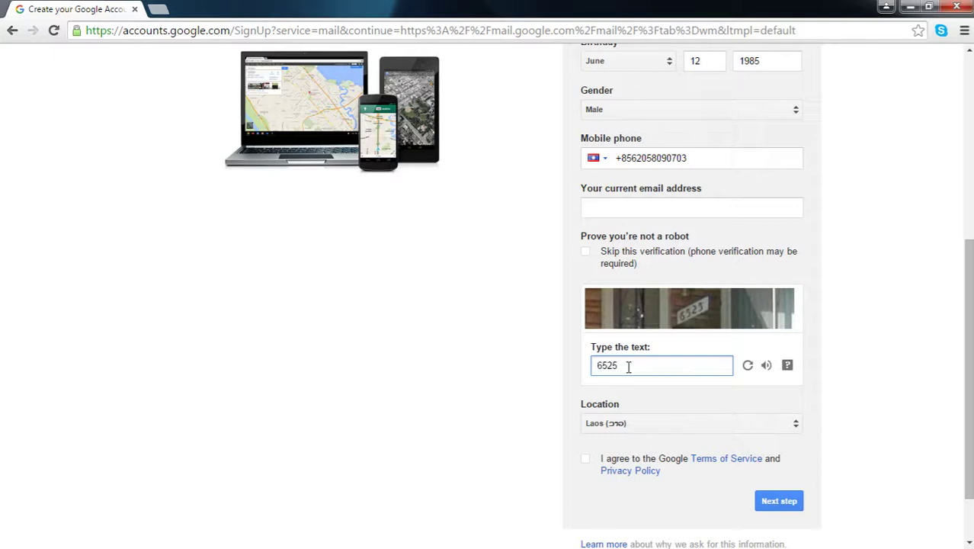
scroll(628, 368, down, 1)
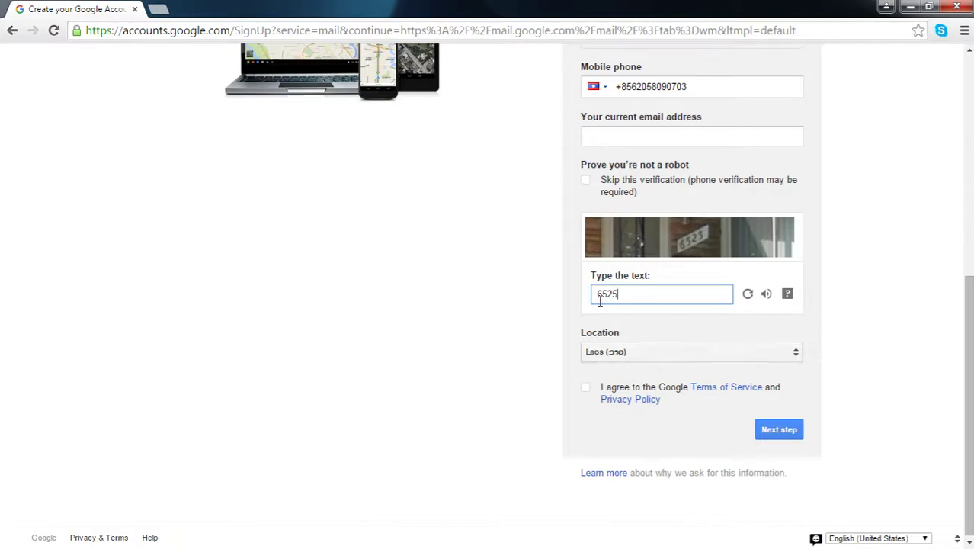
Step: Agree to the Google Terms of Service and Privacy Policy and submit the form
click(585, 388)
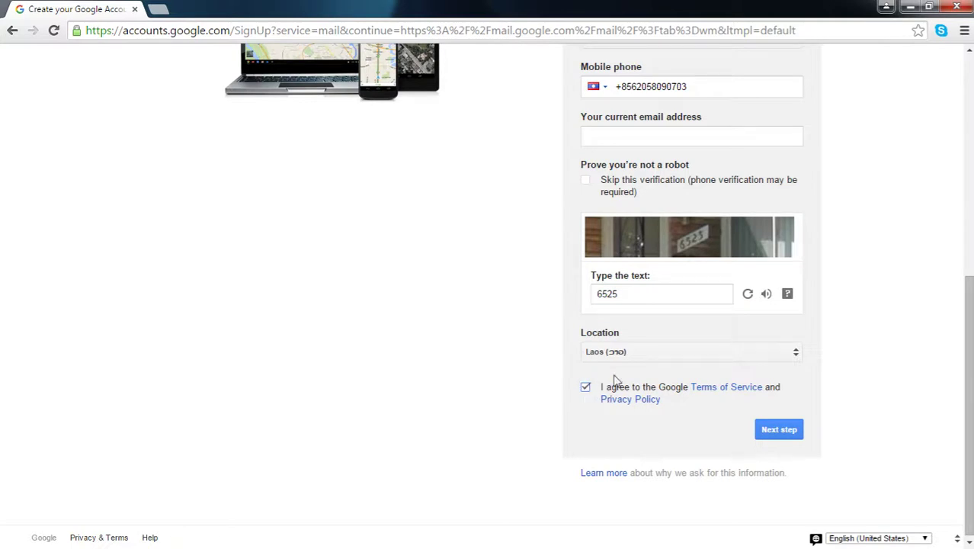
click(774, 431)
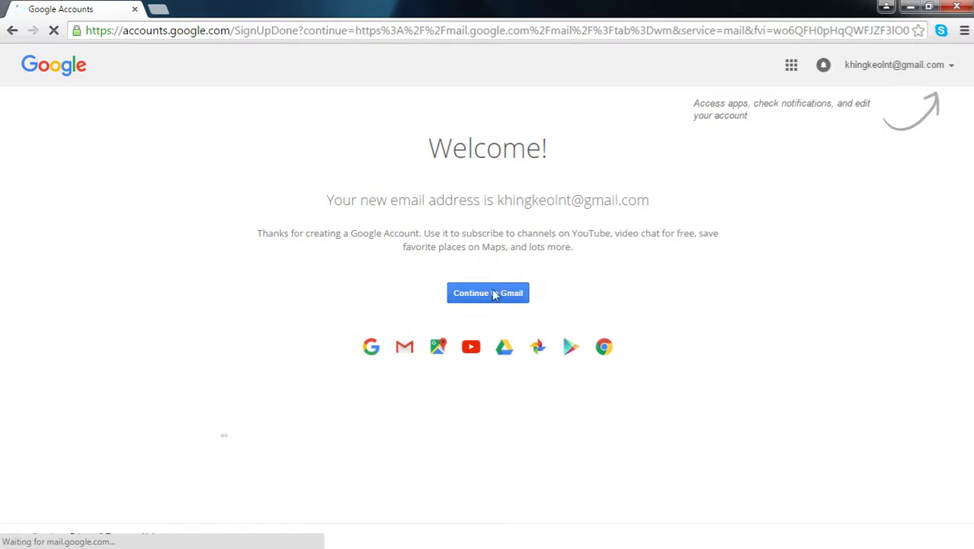
Step: Continue from the Welcome page into the new account's Gmail inbox
click(508, 297)
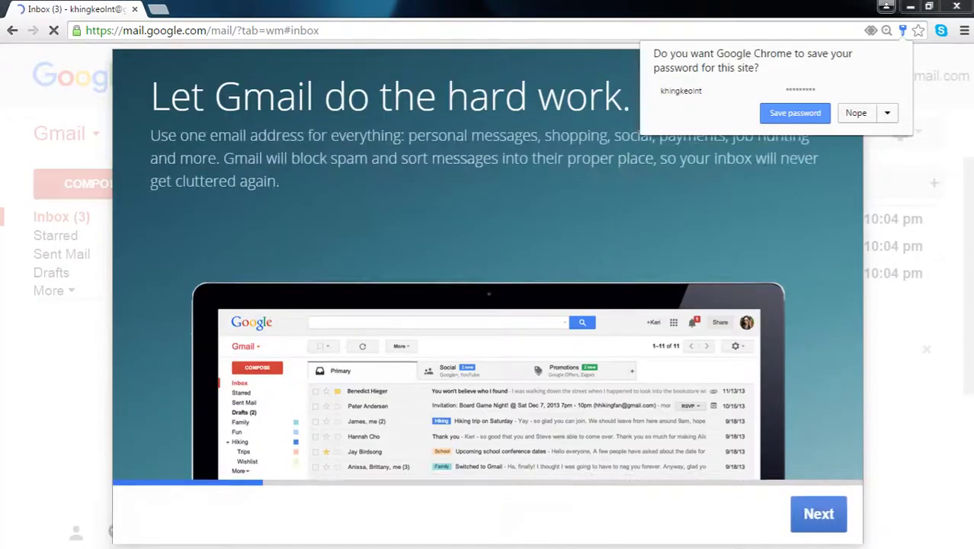
Step: Decline Chrome's password save, then page through and close the Gmail welcome tour
click(853, 110)
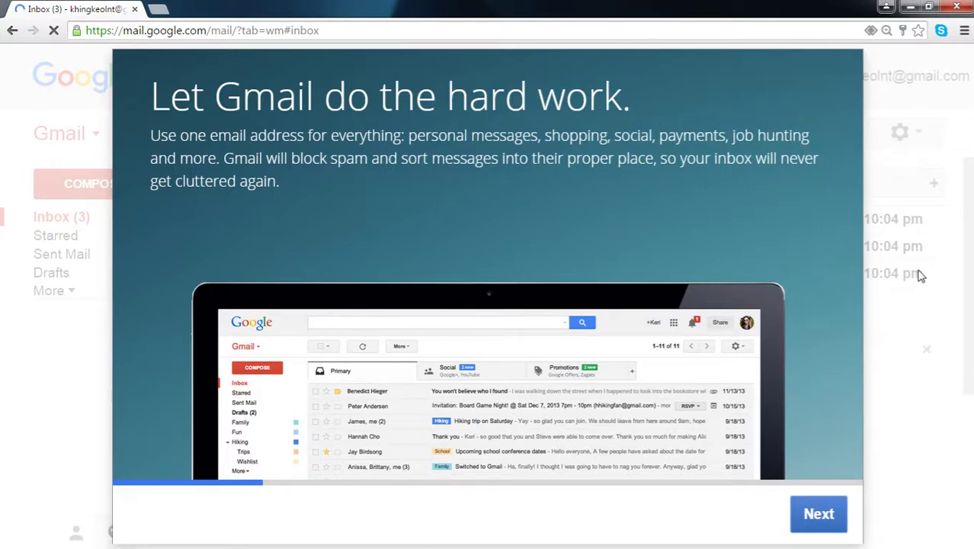
click(808, 524)
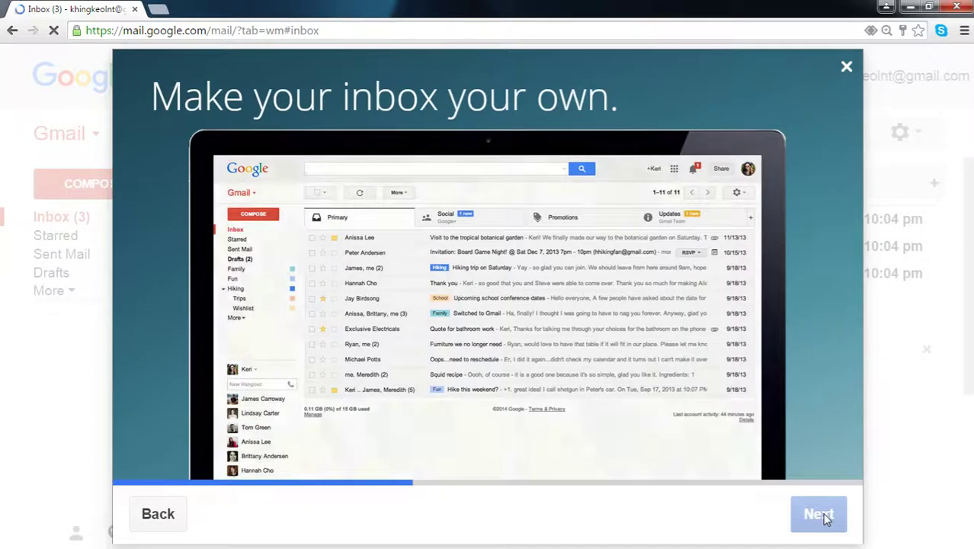
click(827, 519)
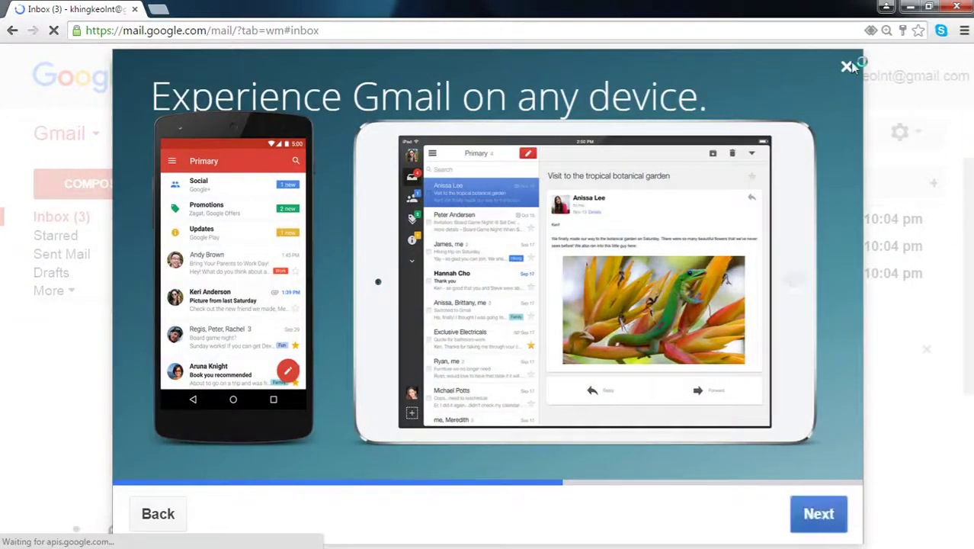
click(845, 67)
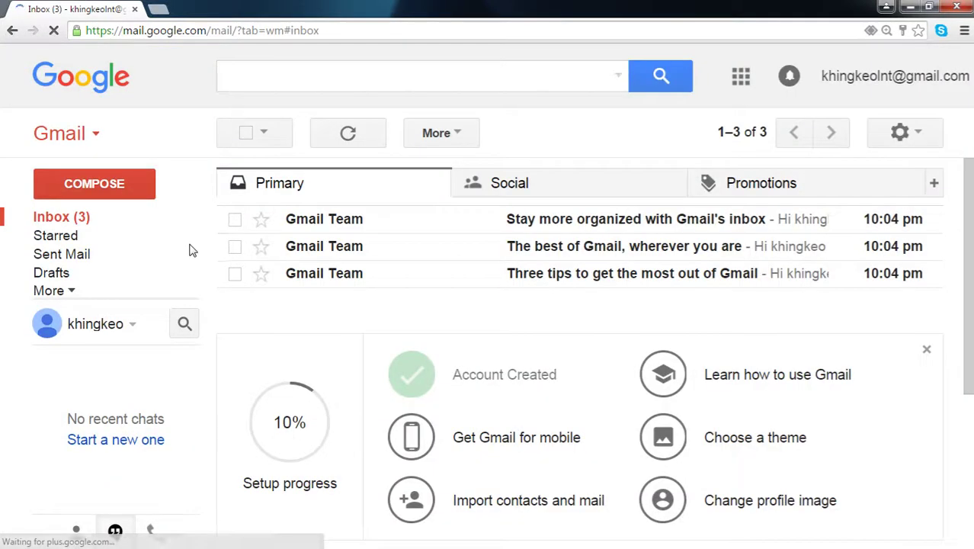
scroll(765, 326, down, 3)
scroll(363, 386, up, 3)
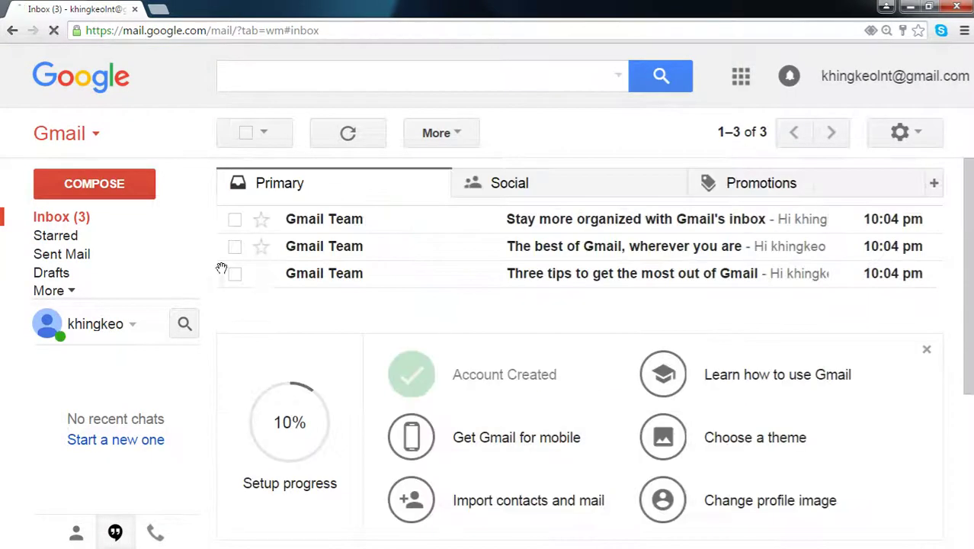